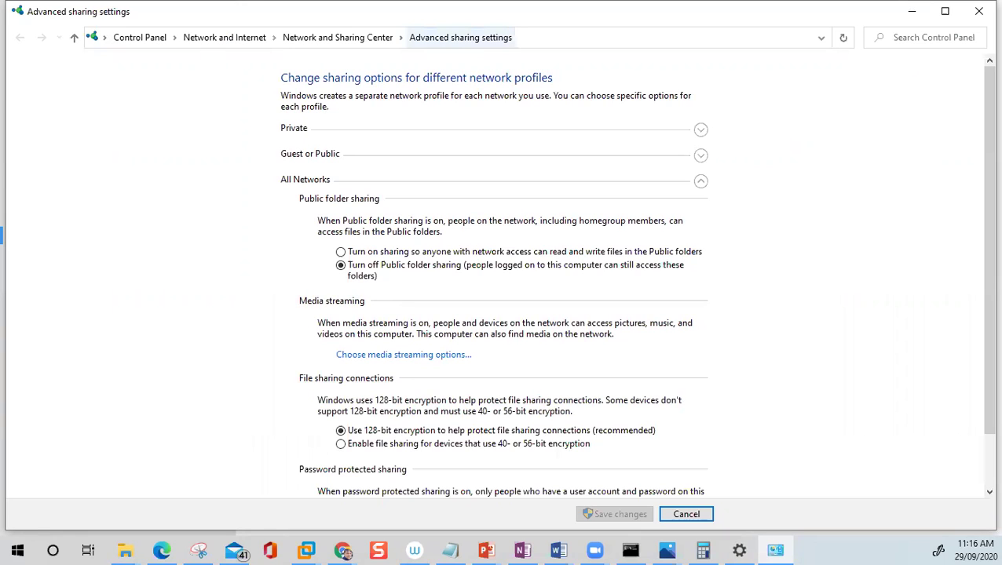
Close the advanced sharing settings and open the Internet Protocol Version 4 (TCP/IPv4) properties of the Ethernet adapter.
click(975, 21)
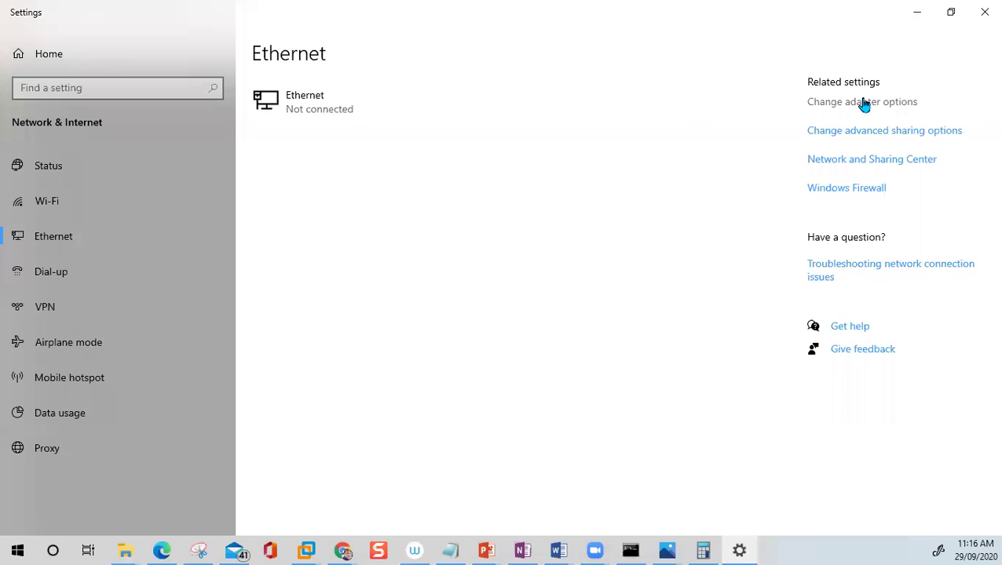
click(863, 103)
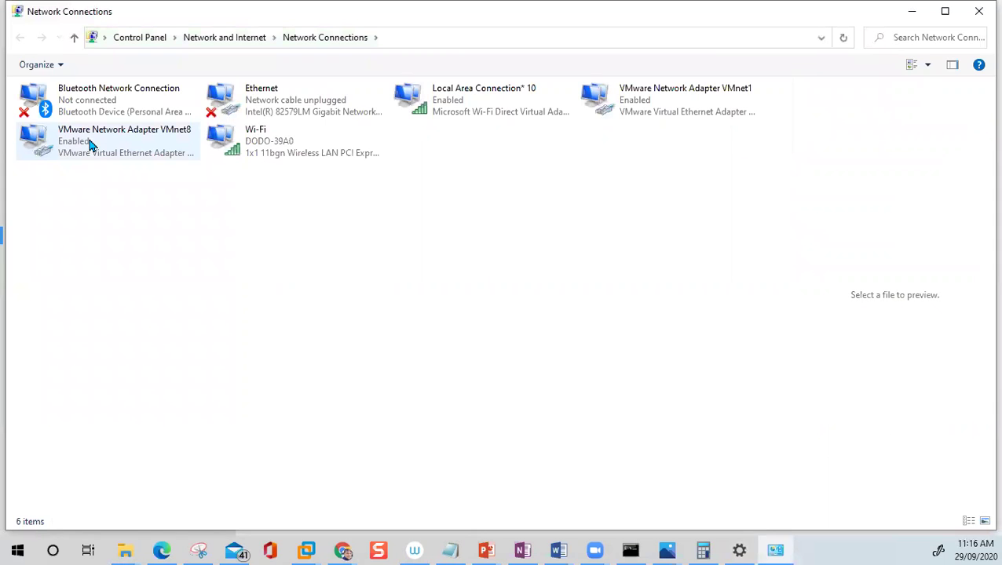
right_click(253, 95)
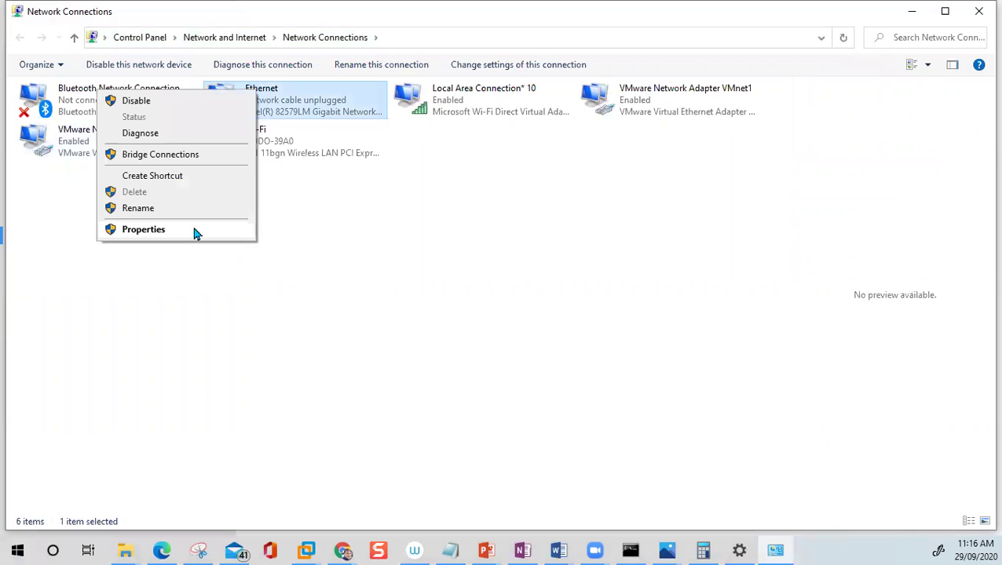
click(195, 233)
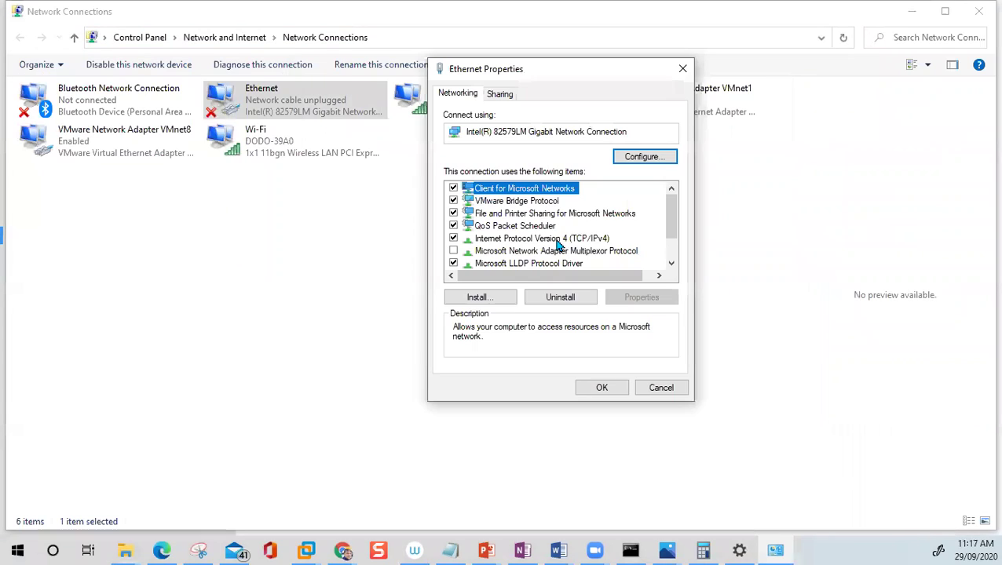
double_click(556, 239)
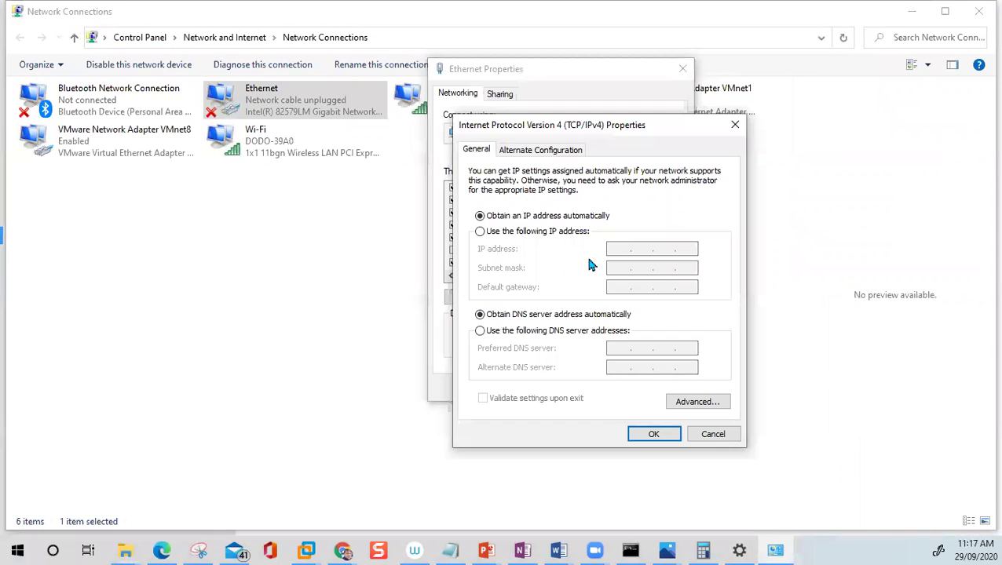
Choose a manual IP address, enter 10.0.0.0 and let the default subnet mask fill in.
key(alt+s)
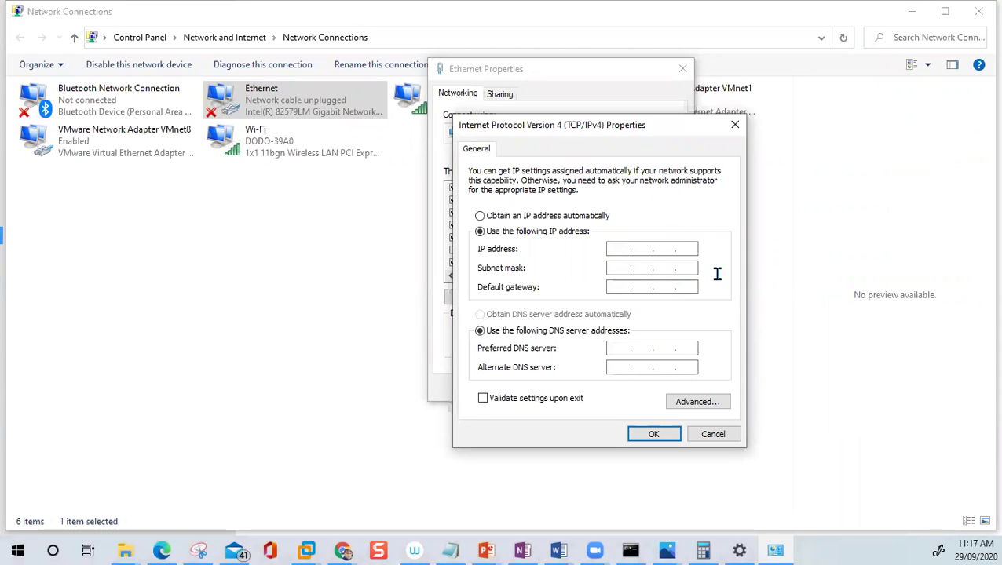
text(10 . 0 . 0 . 0)
key(Tab)
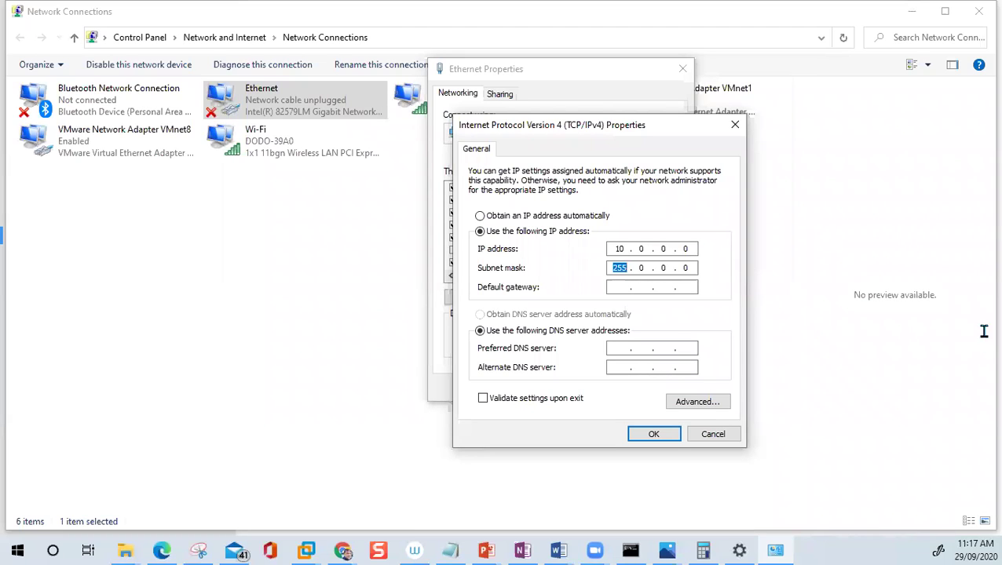
Set the first octet of the IP address to 192 and clear all four octets of the subnet mask.
double_click(618, 248)
text(192)
double_click(620, 267)
key(BackSpace)
double_click(642, 268)
key(BackSpace)
double_click(663, 267)
key(BackSpace)
double_click(686, 267)
key(BackSpace)
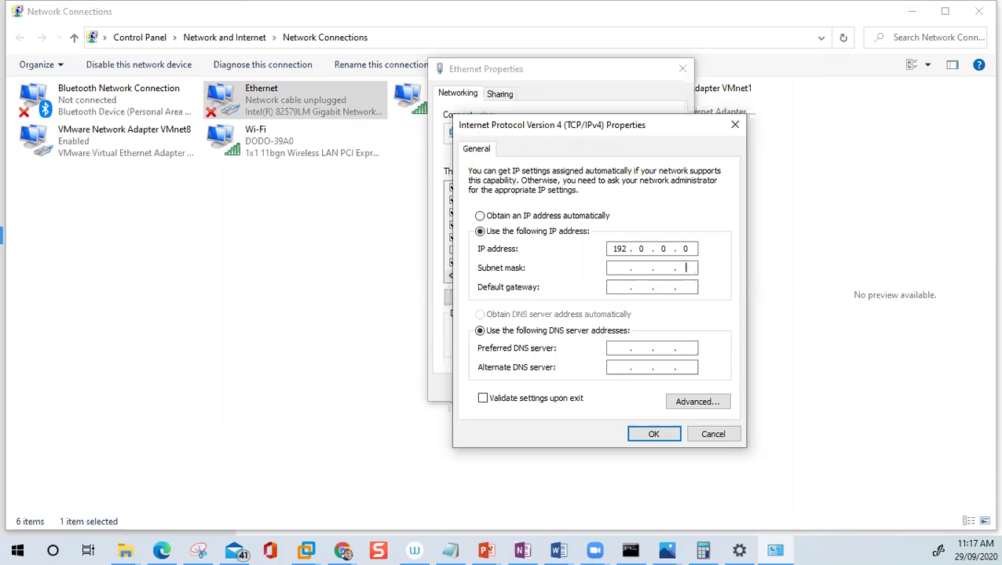
Set the second octet of the IP address to 168 and let the default subnet mask fill in.
double_click(620, 249)
click(647, 249)
text(168)
key(Tab)
double_click(685, 268)
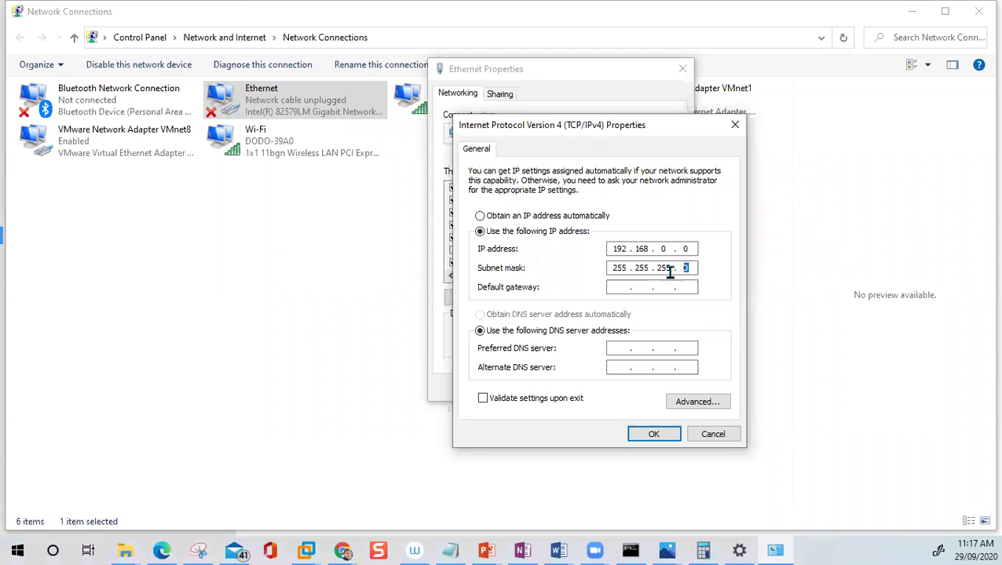
Clear the subnet mask, set the first octet of the IP address to 172 and move into the empty subnet mask.
key(BackSpace)
double_click(662, 268)
key(BackSpace)
double_click(632, 268)
key(BackSpace)
key(BackSpace)
key(BackSpace)
key(BackSpace)
key(shift+Tab)
text(172)
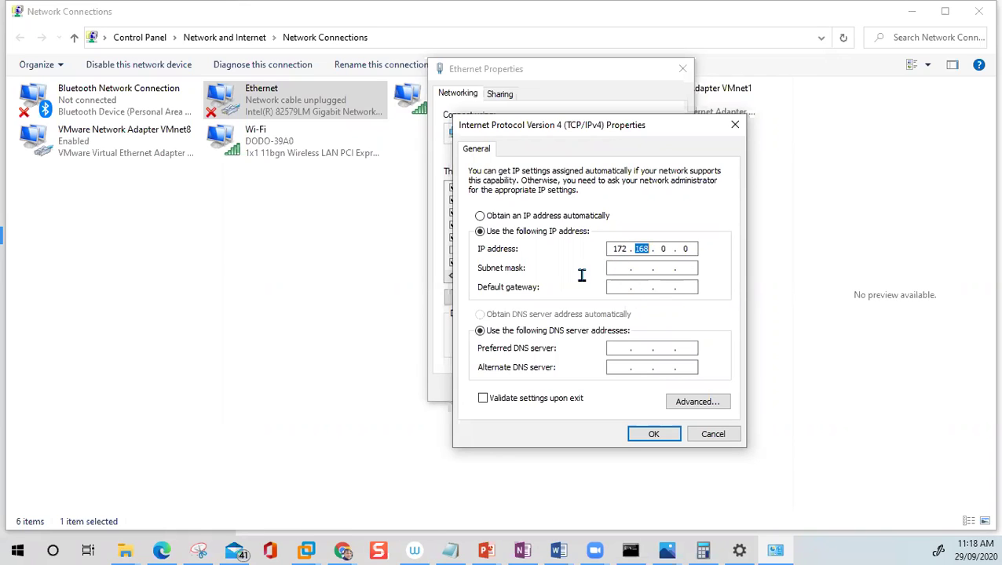
click(619, 270)
Discard the Ethernet adapter's IPv4 changes and switch back to the PowerPoint whiteboard, getting the network and virtual machine windows out of the way.
click(714, 434)
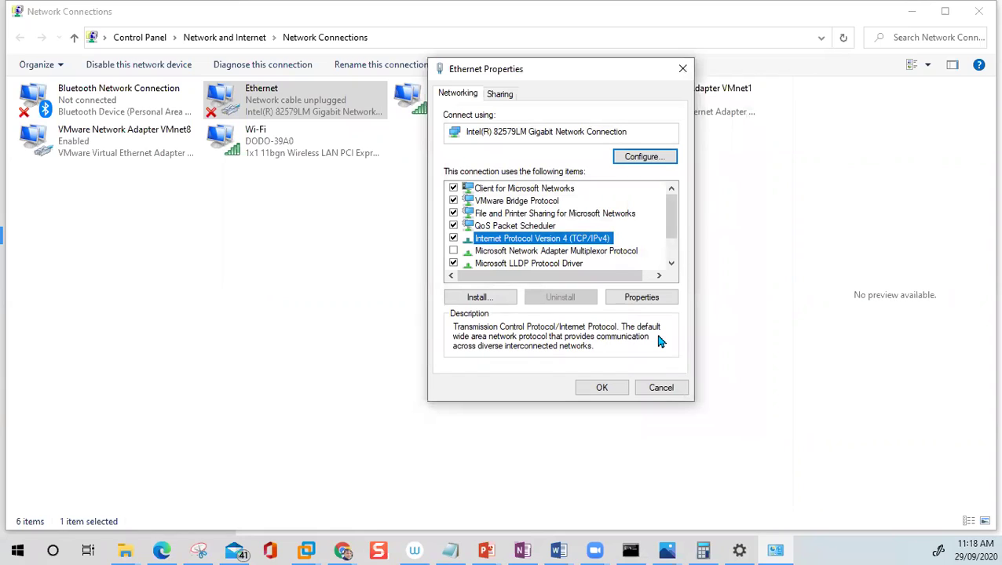
click(682, 69)
click(914, 15)
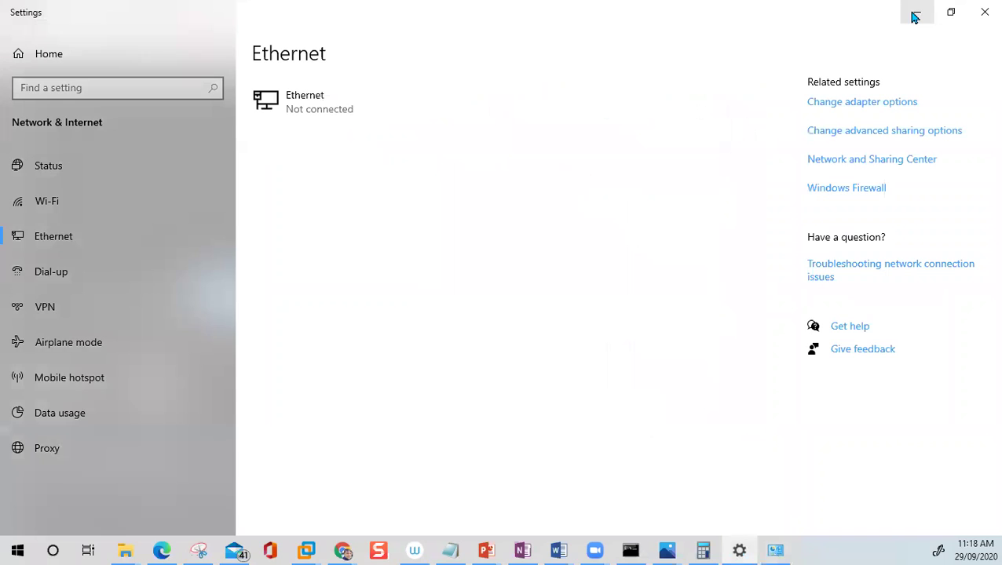
click(915, 14)
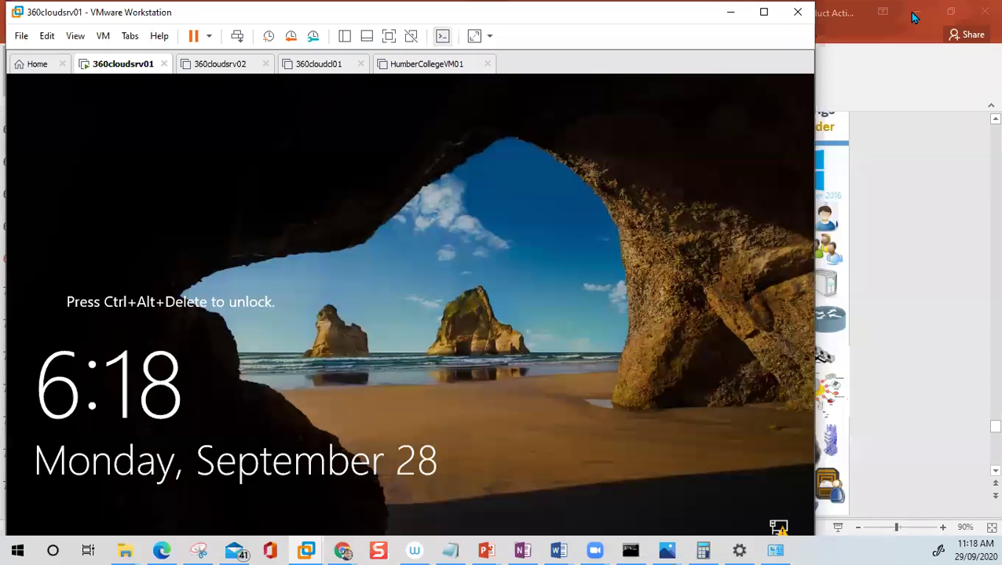
click(904, 14)
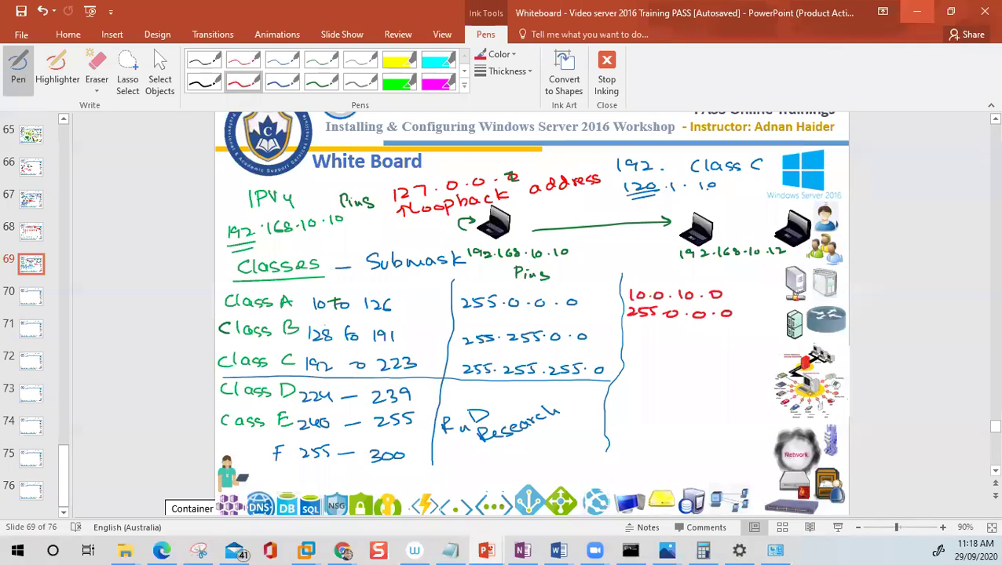
click(917, 11)
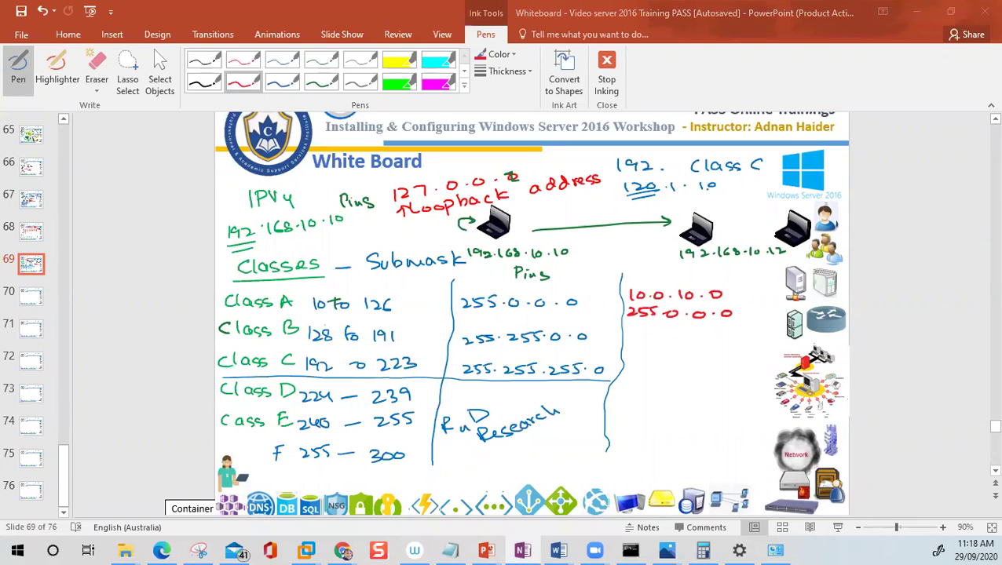
Handwrite "Why Classes" in blue ink below the heading on blank whiteboard slide 70 and underline it twice.
click(28, 304)
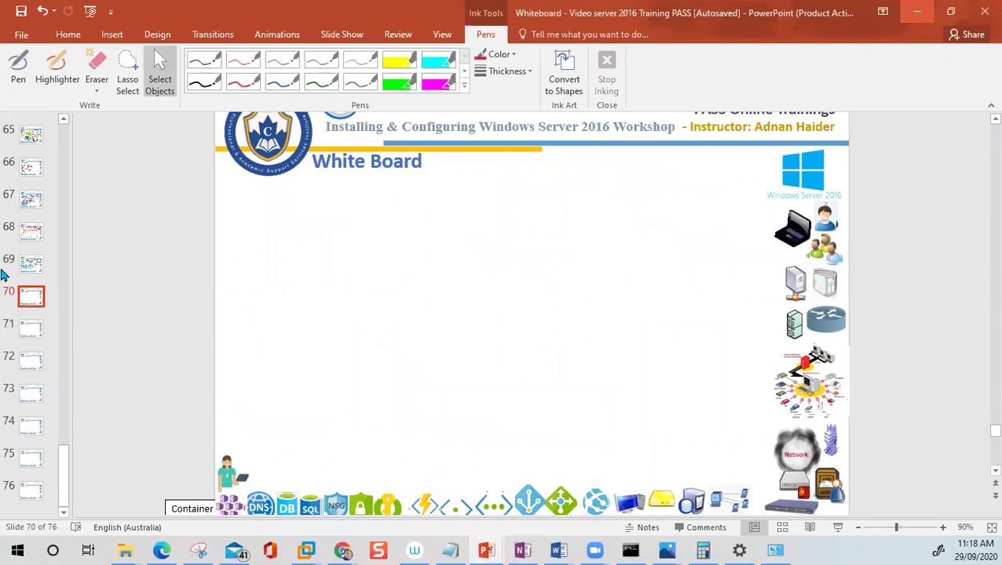
click(34, 271)
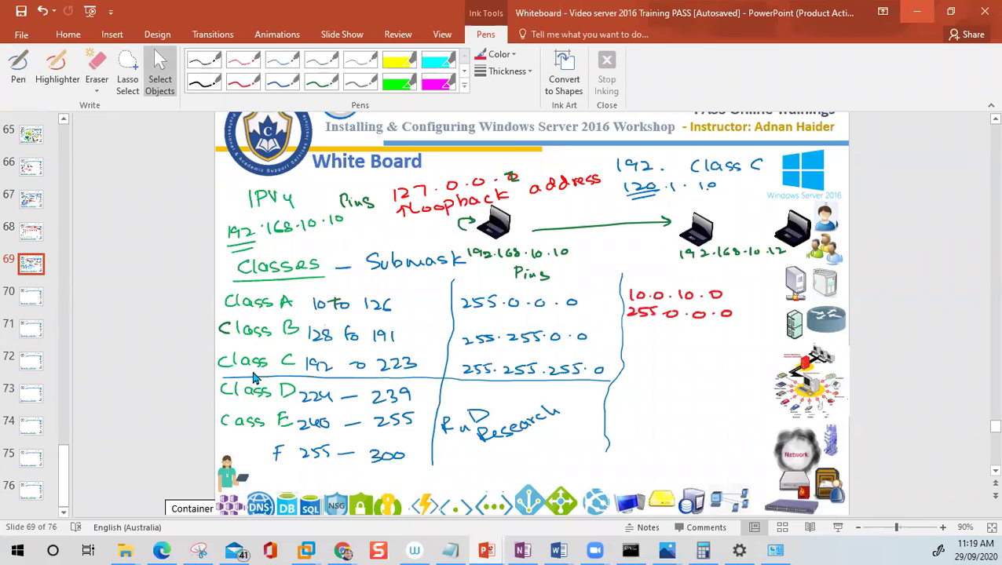
click(36, 295)
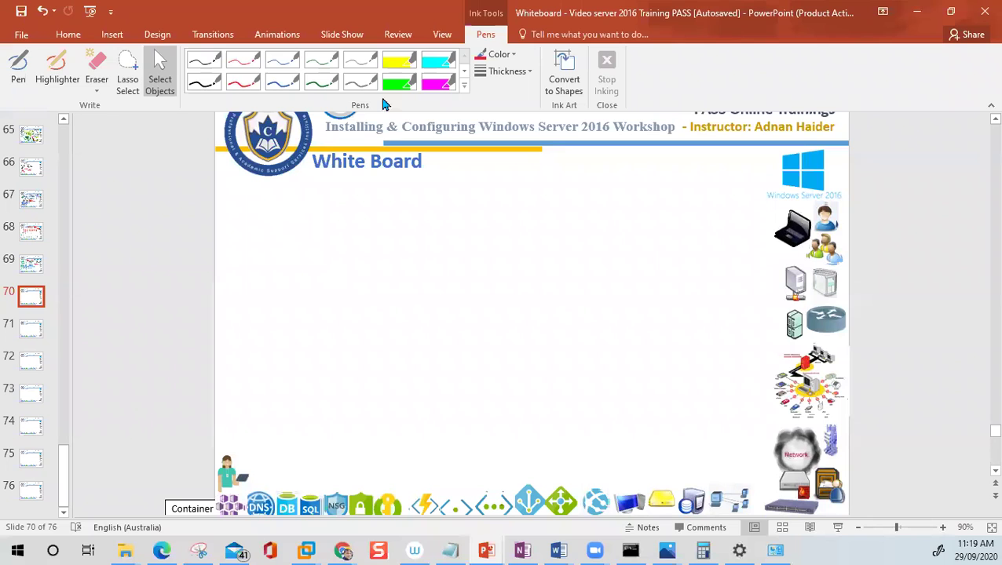
click(282, 82)
mouse_move(250, 195)
mouse_down()
mouse_move(305, 202)
mouse_move(347, 186)
mouse_move(430, 198)
mouse_up()
drag(264, 208, 400, 204)
drag(321, 214, 381, 212)
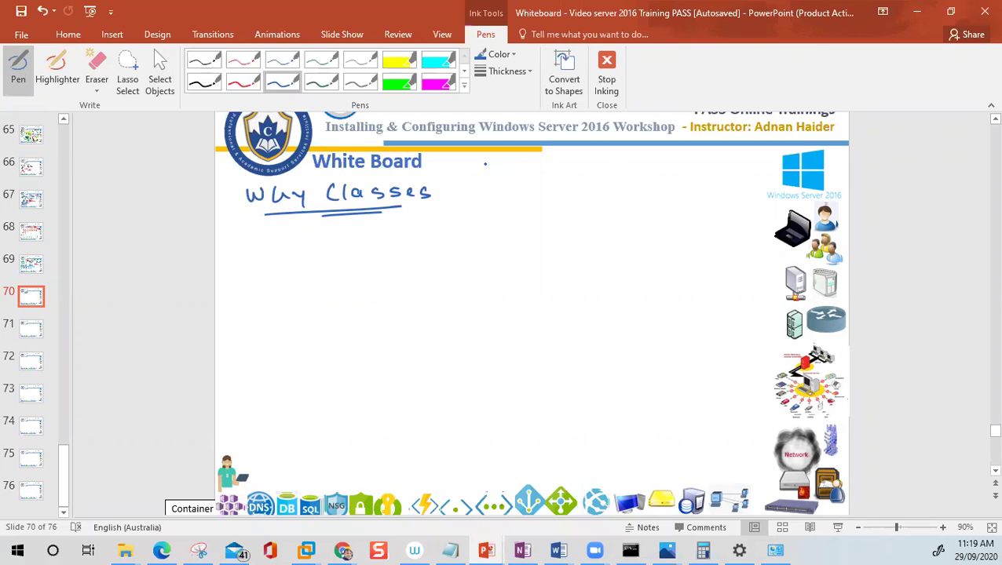
Handwrite "Network" in blue ink beside the White Board heading and begin a second line beneath it.
mouse_move(476, 167)
mouse_down()
mouse_move(479, 153)
mouse_move(570, 167)
mouse_up()
click(574, 163)
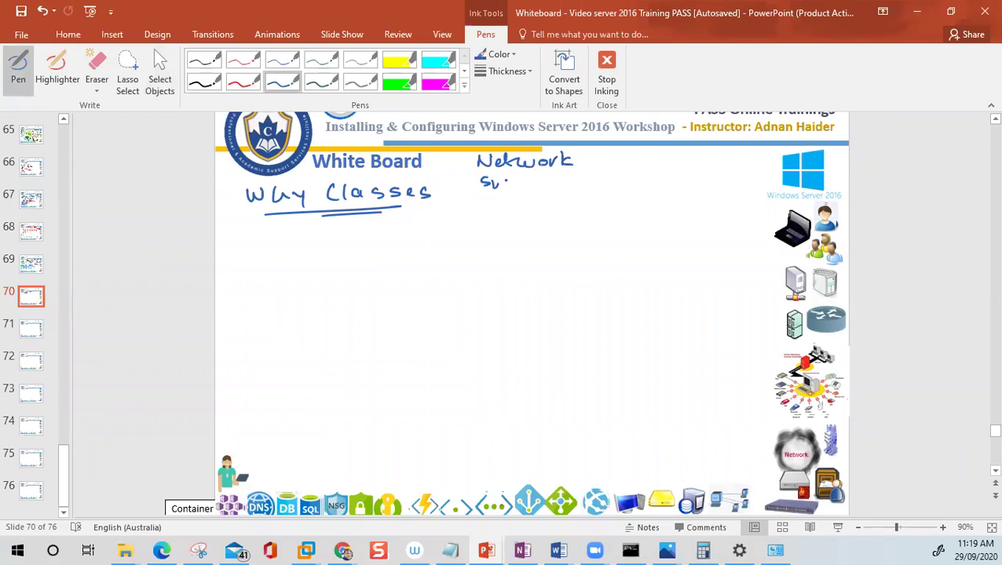